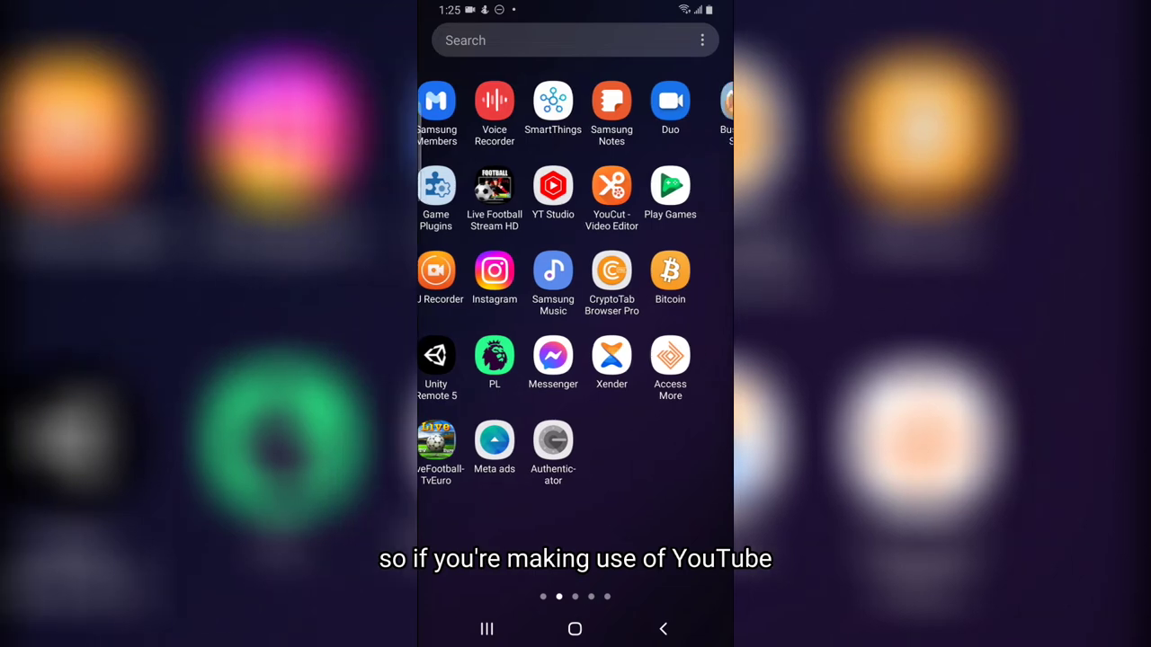
Step: Page through the app drawer, then return to its first page showing the YouTube icon
drag(665, 359, 485, 359)
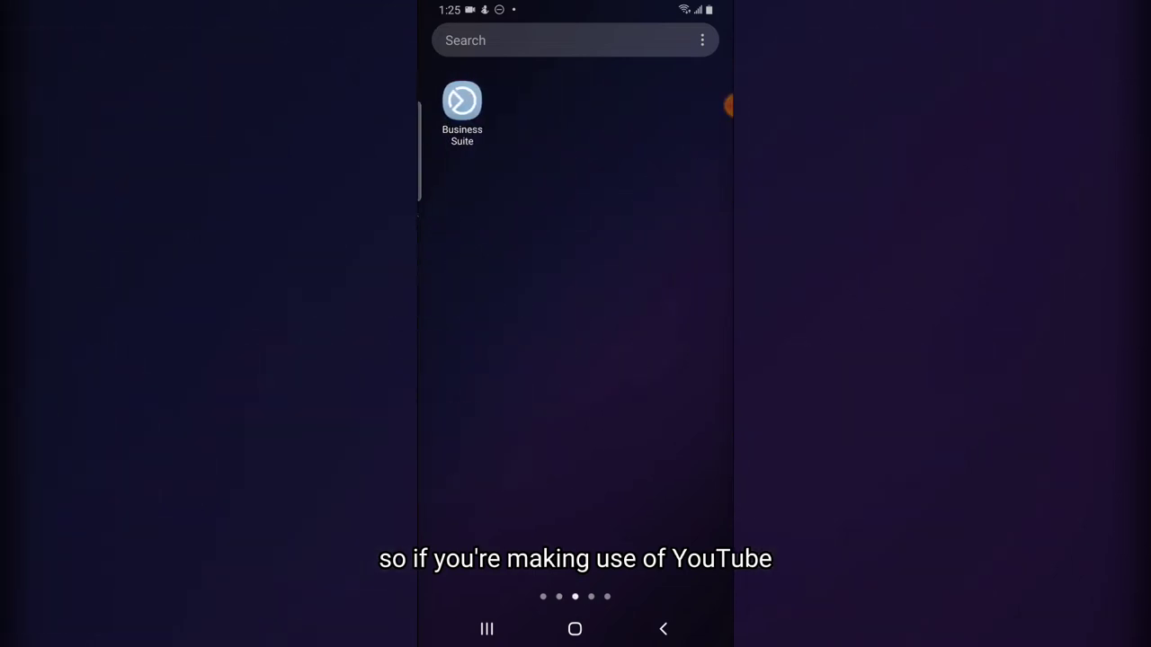
drag(666, 360, 485, 360)
mouse_move(665, 360)
mouse_down()
mouse_move(485, 360)
mouse_move(666, 360)
mouse_up()
drag(486, 360, 665, 360)
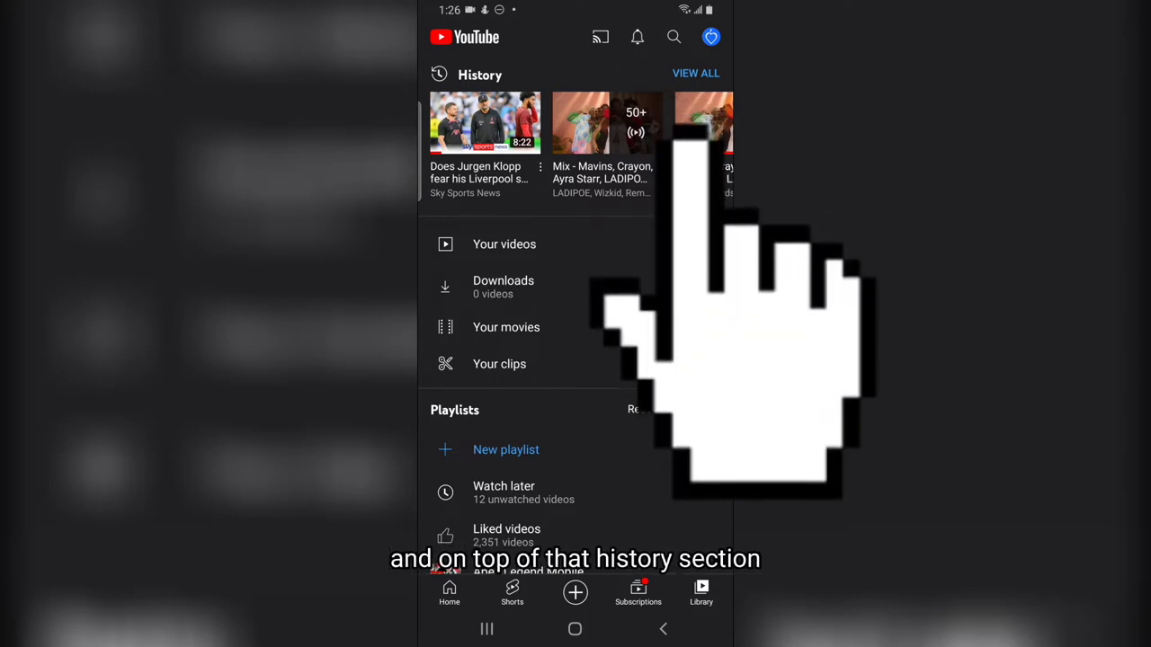
Step: Open the full watch History page from Library's VIEW ALL
click(695, 73)
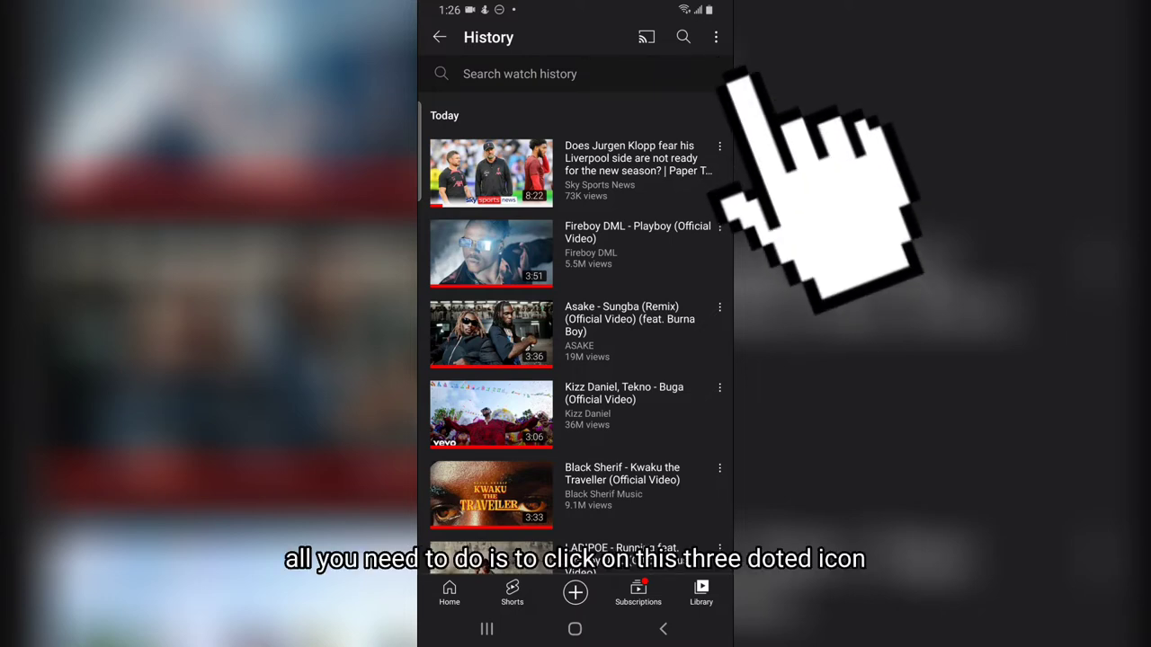
Step: Turn on Pause watch history and Pause search history in History controls, confirming PAUSE for each
click(716, 37)
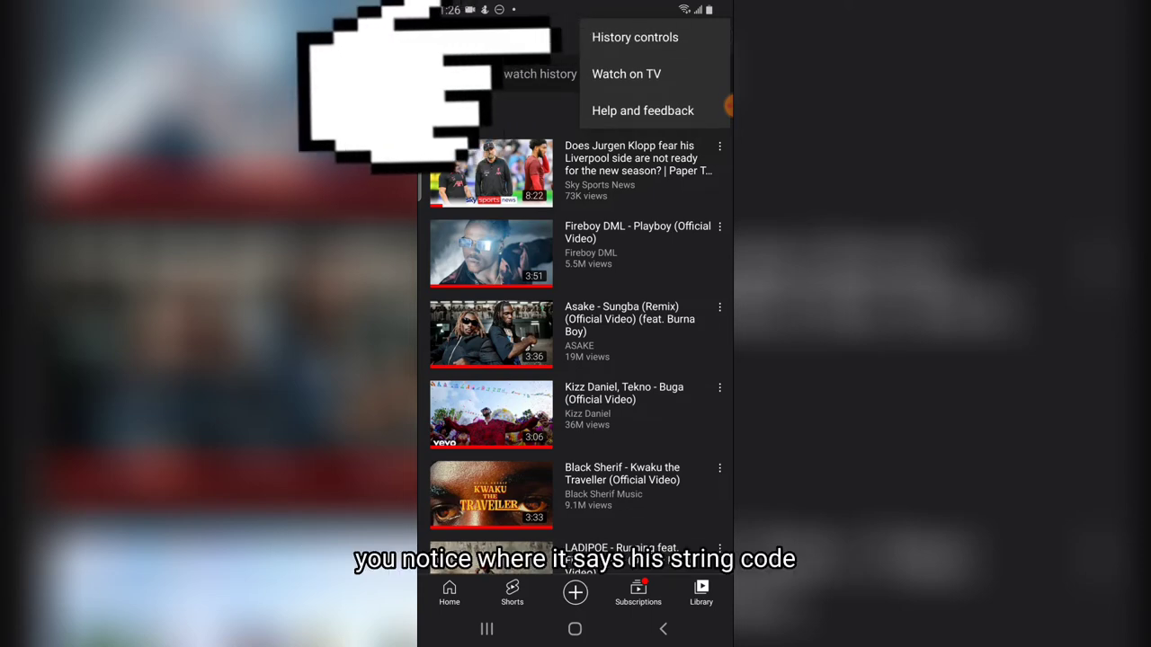
click(635, 37)
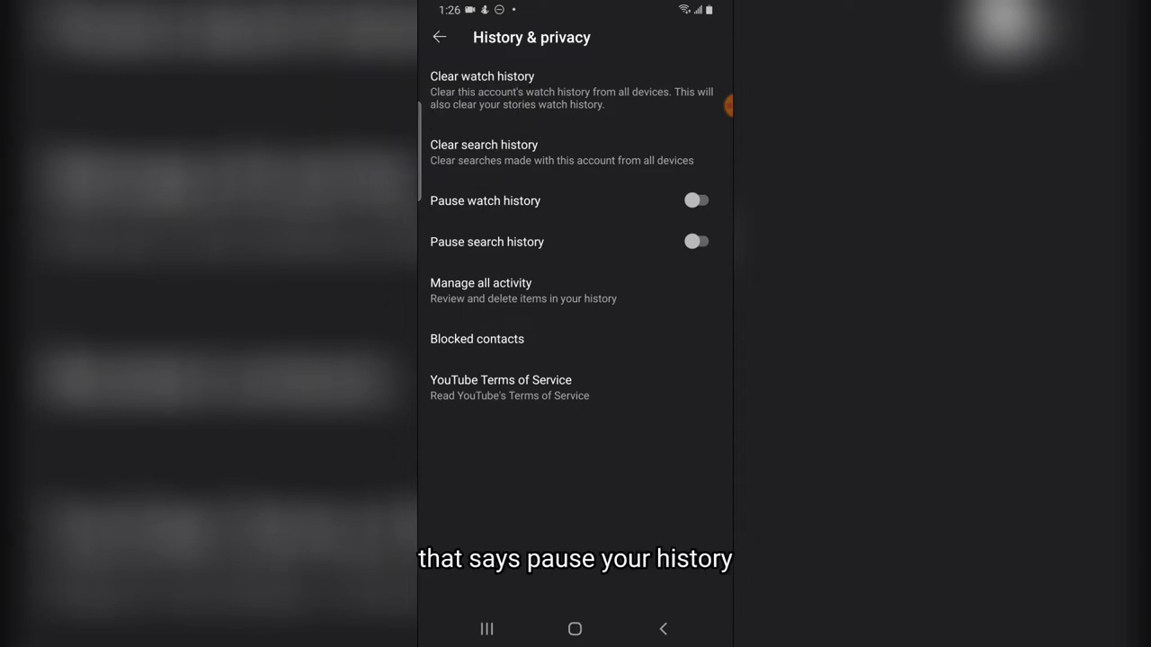
click(485, 200)
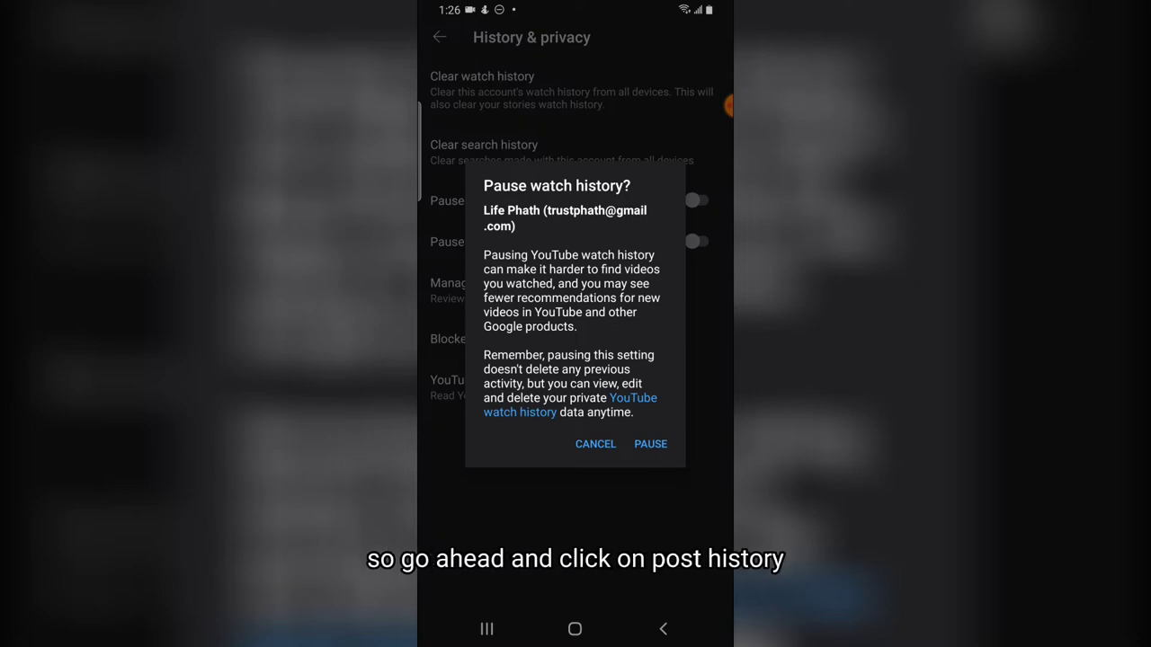
click(650, 443)
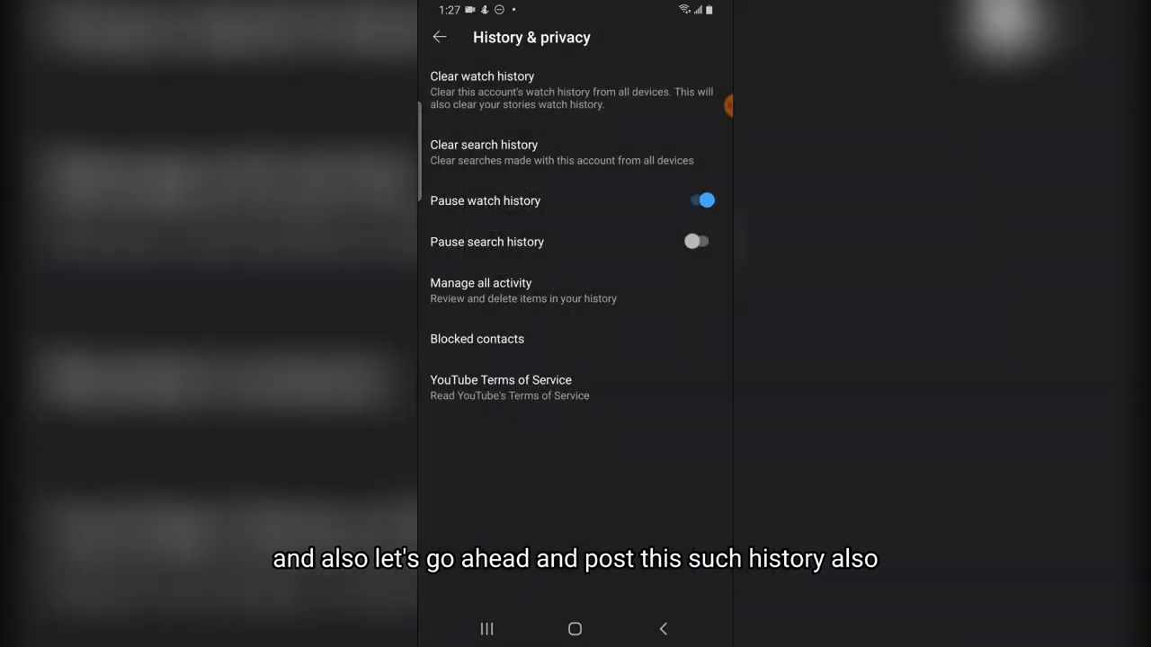
click(697, 241)
click(650, 437)
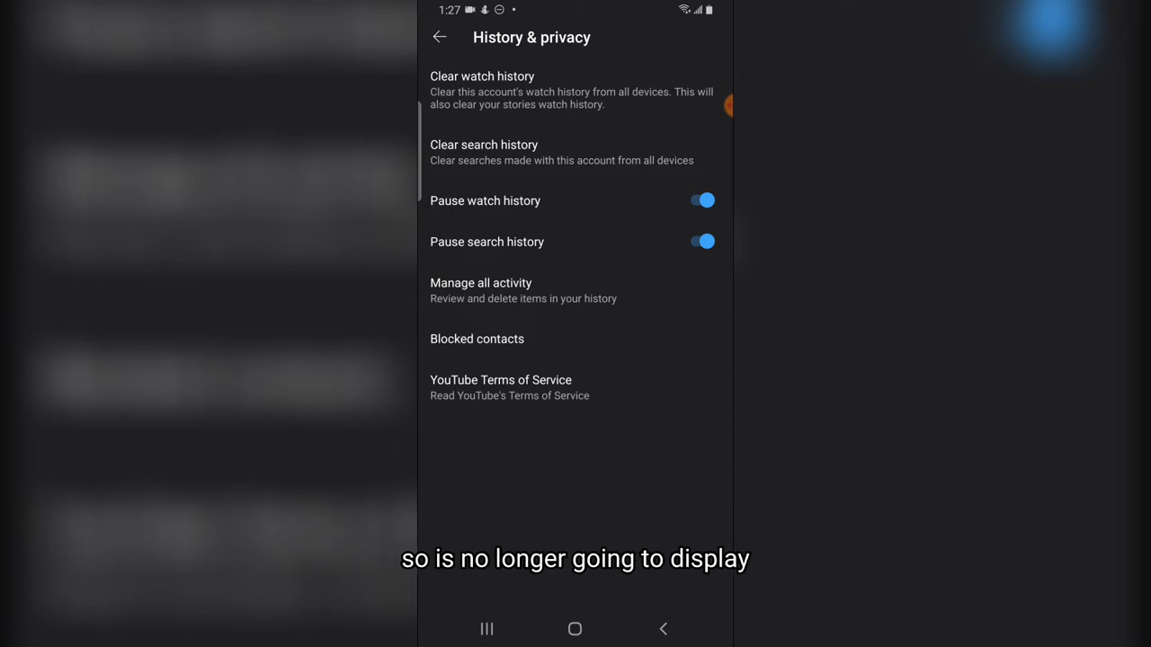
click(663, 629)
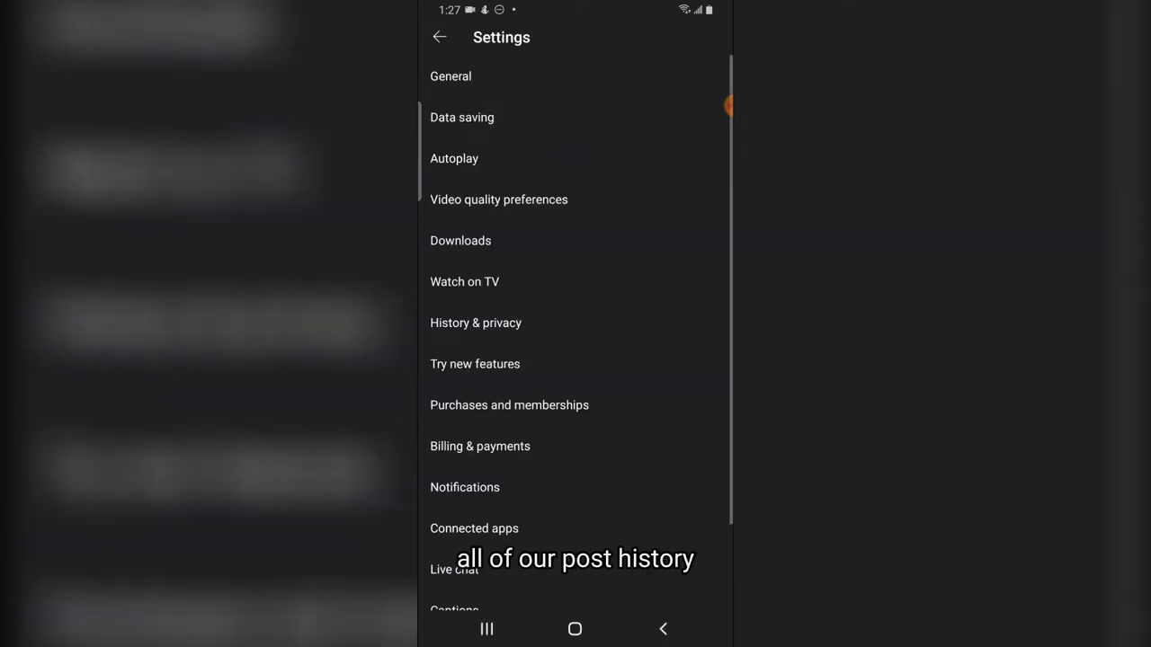
Step: Check the History page's paused notice, then go back to the Home feed and scroll
click(663, 628)
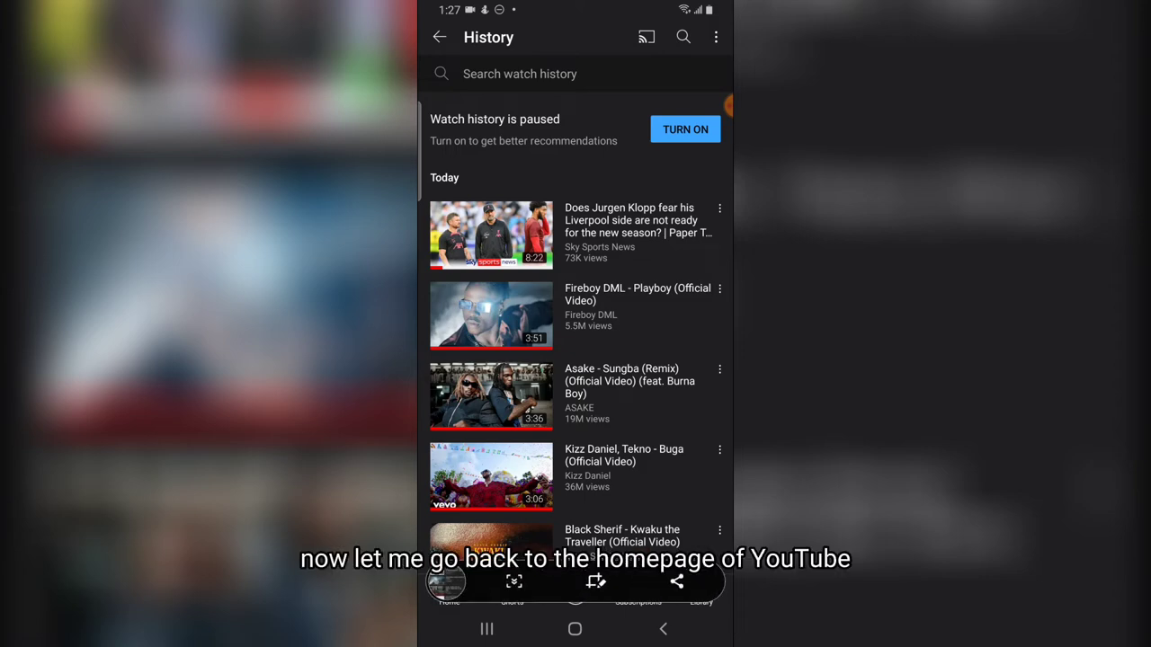
click(663, 629)
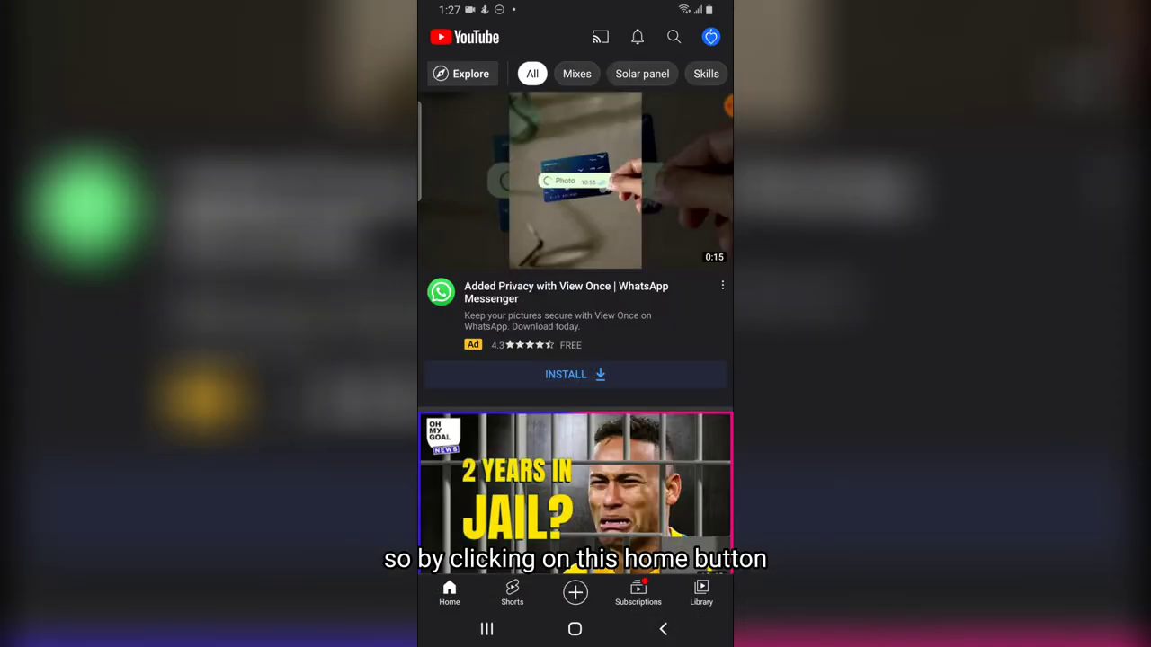
scroll(575, 360, down, 3)
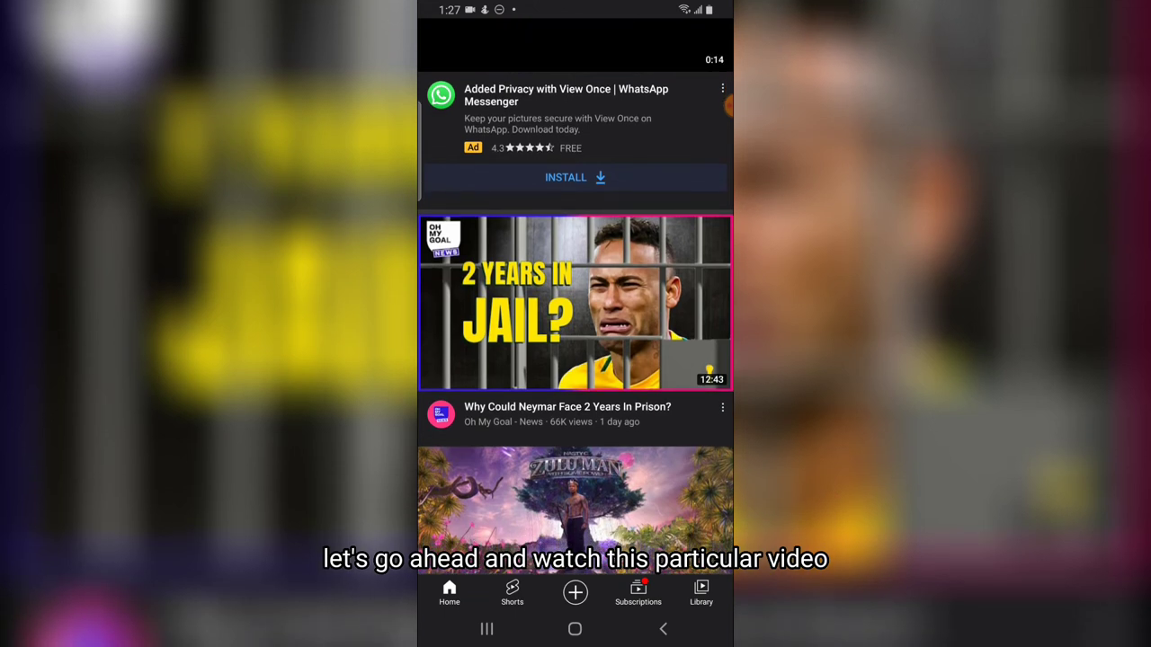
Step: Play the Neymar video, then the Harbor Freight video, returning home after each
click(575, 303)
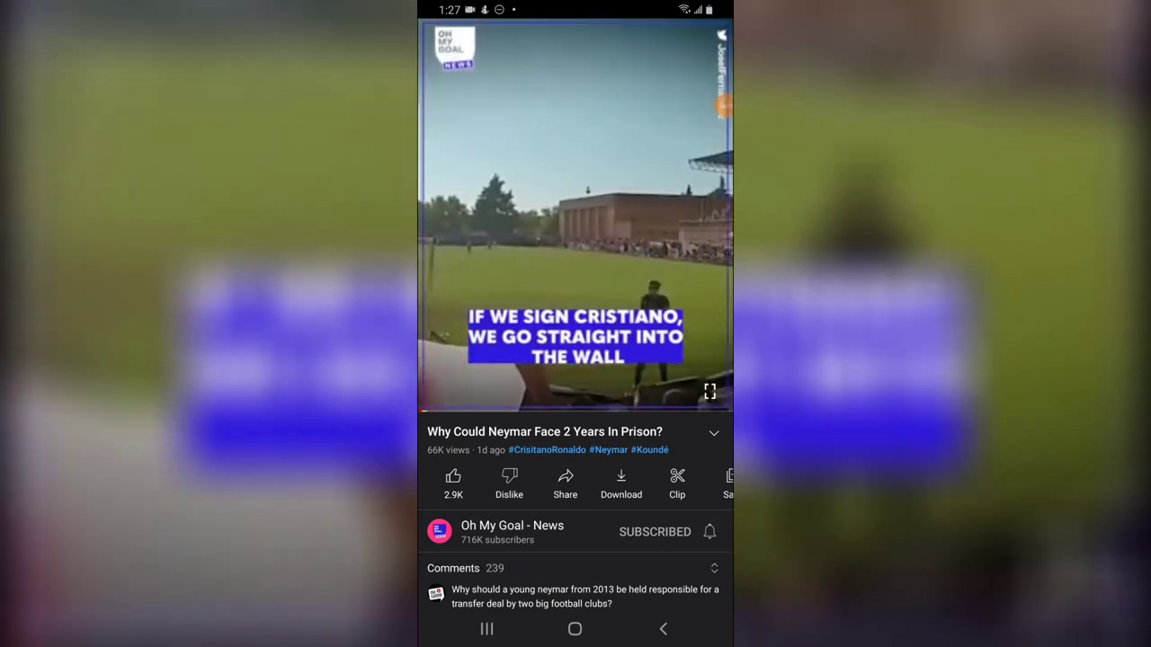
click(575, 269)
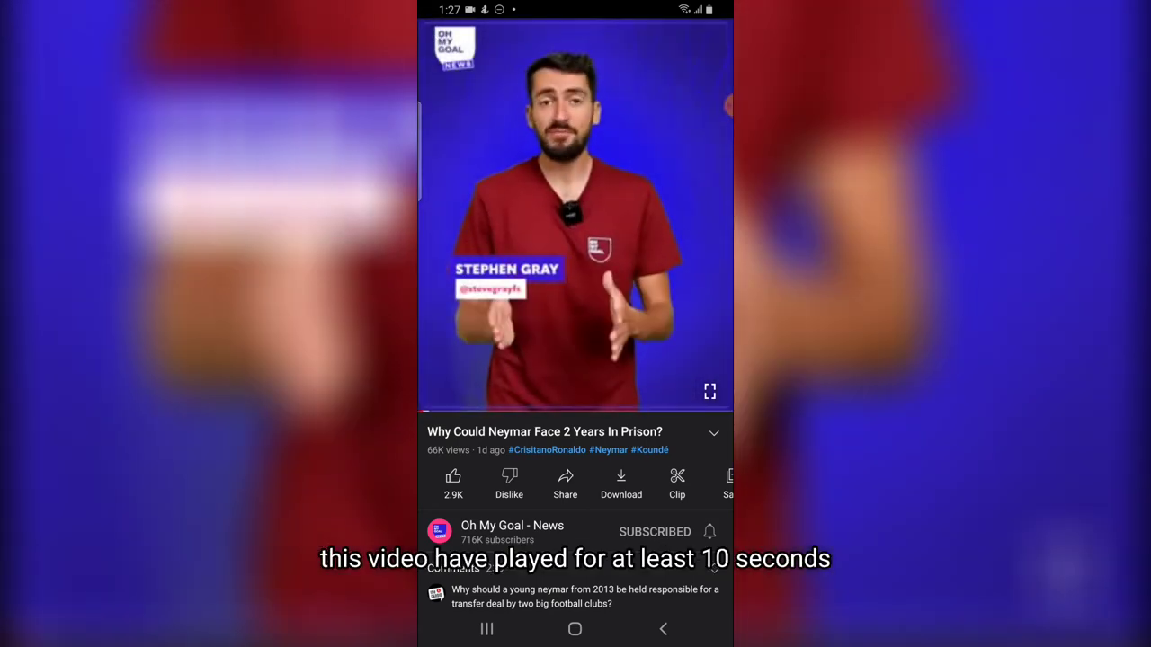
click(576, 270)
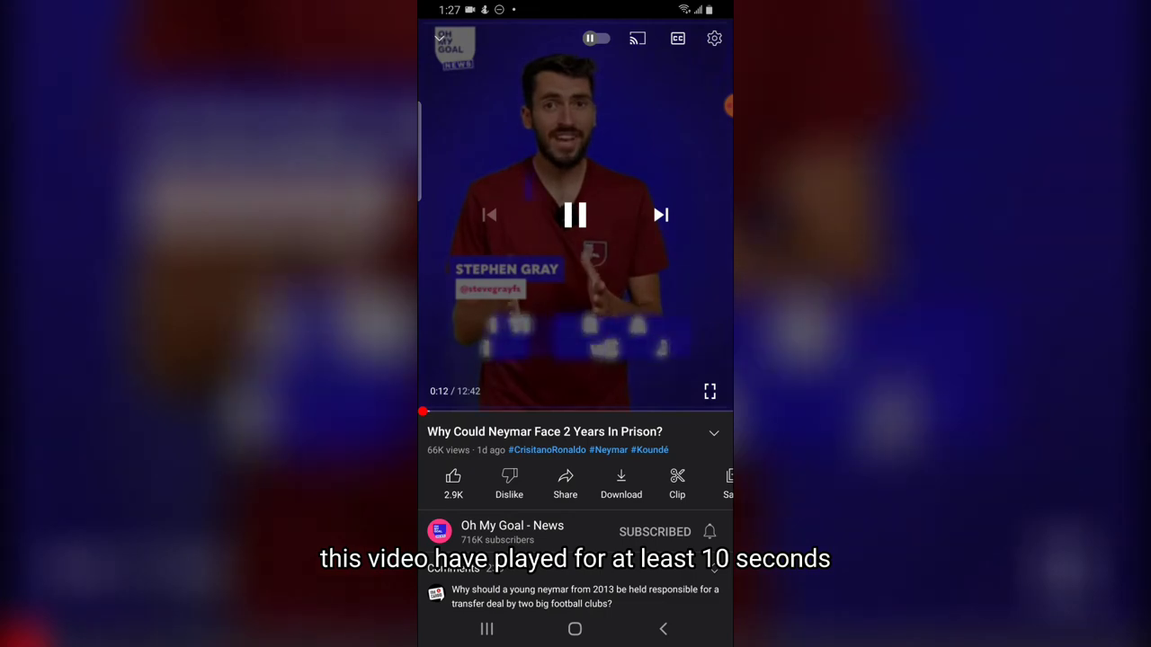
click(662, 628)
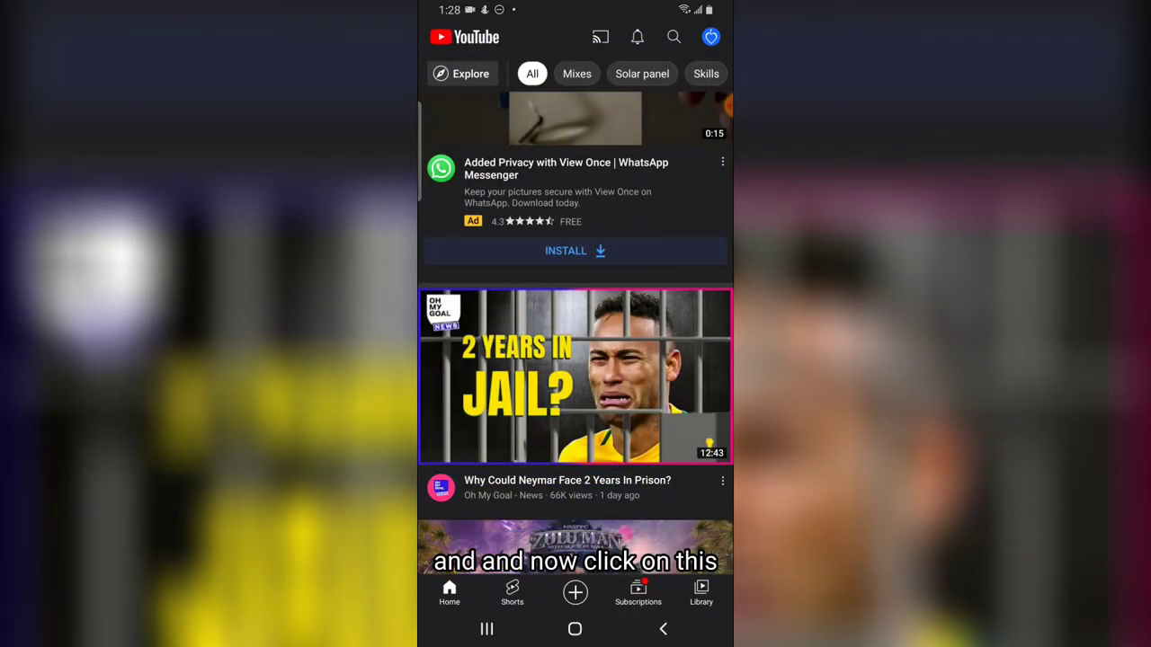
scroll(575, 359, down, 2)
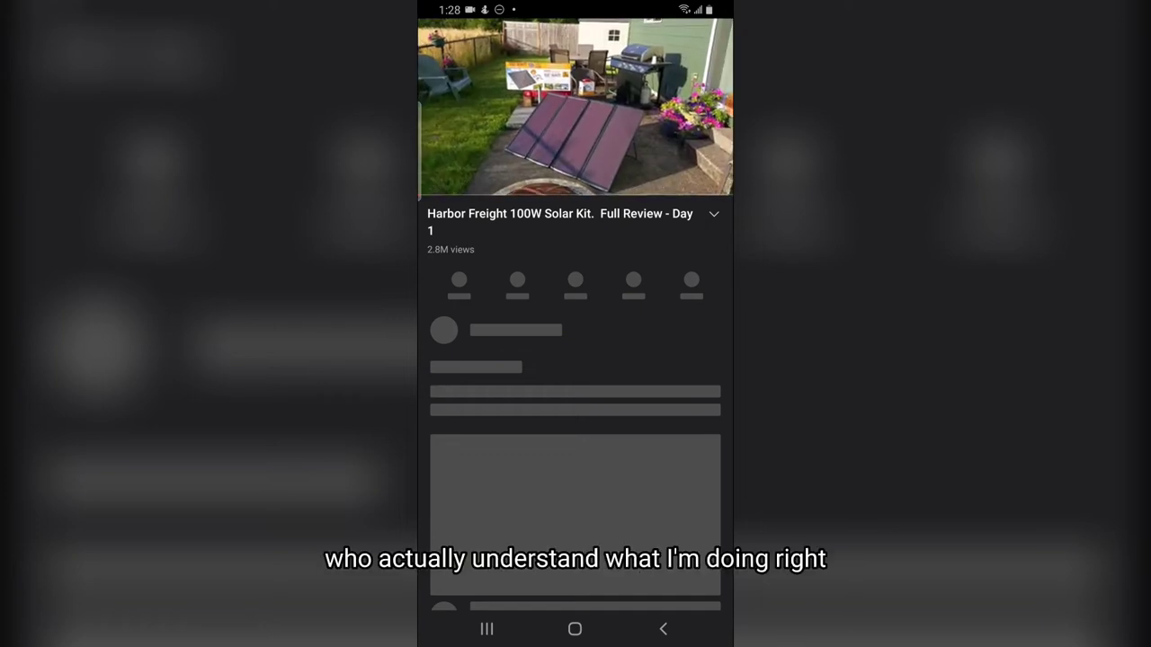
key(Escape)
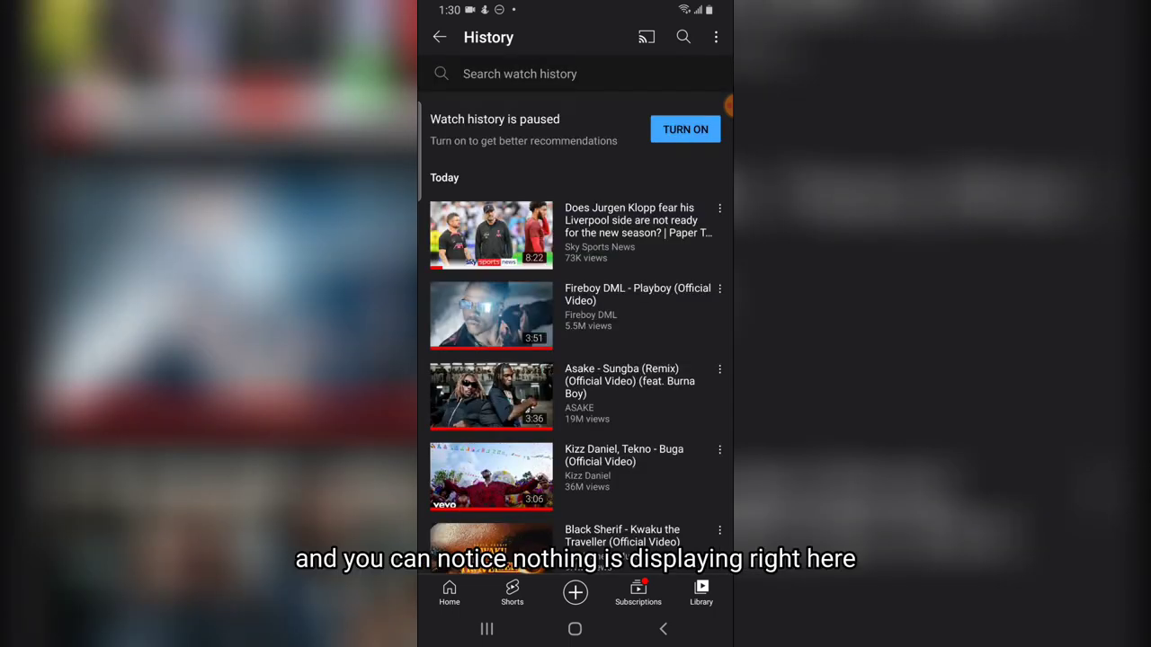
Step: Refresh History and switch watch history back on with TURN ON, confirming in the dialog
drag(576, 198, 575, 378)
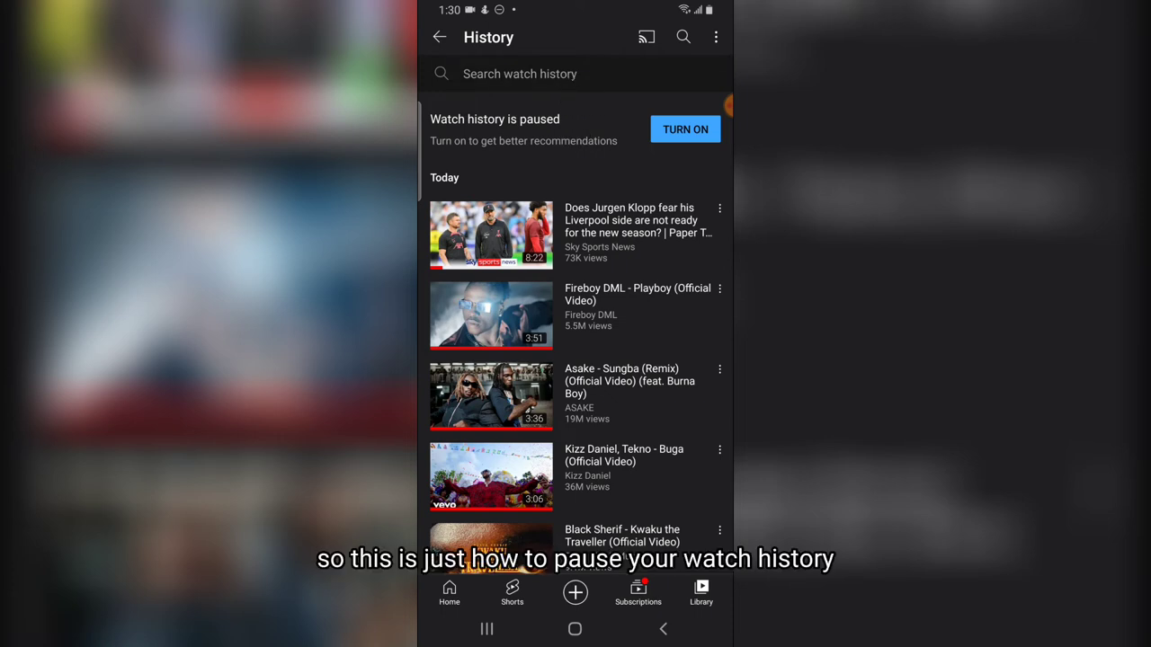
click(686, 129)
click(644, 443)
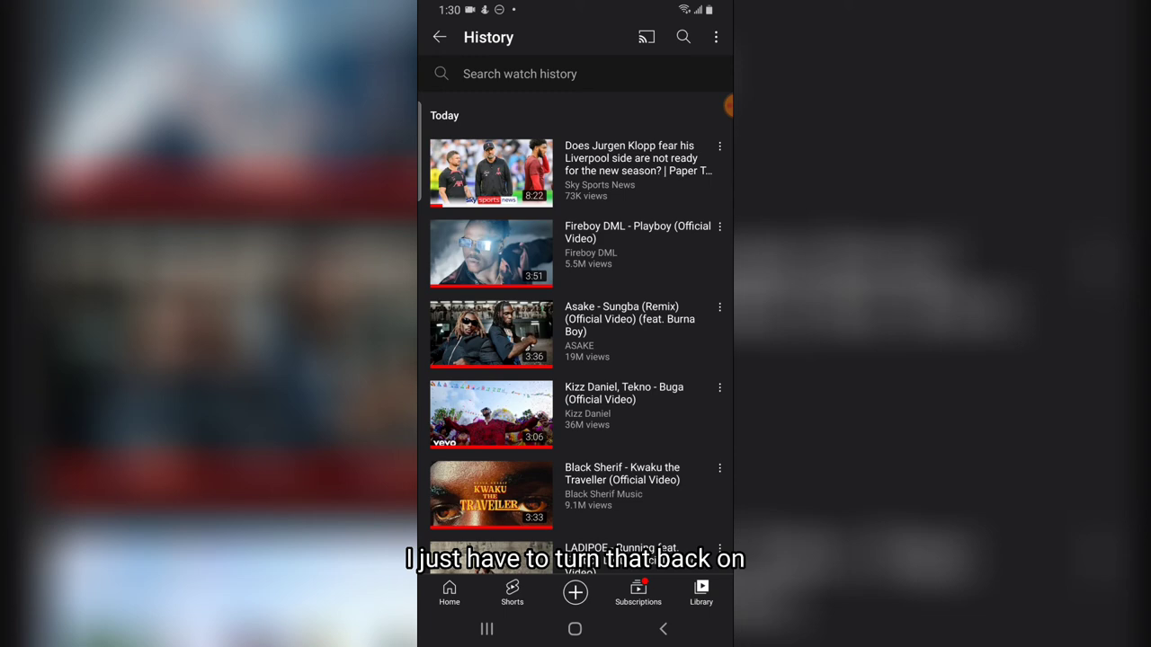
Step: Play the One Piece Chapter 1055 video so it becomes the newest History entry
scroll(575, 324, down, 5)
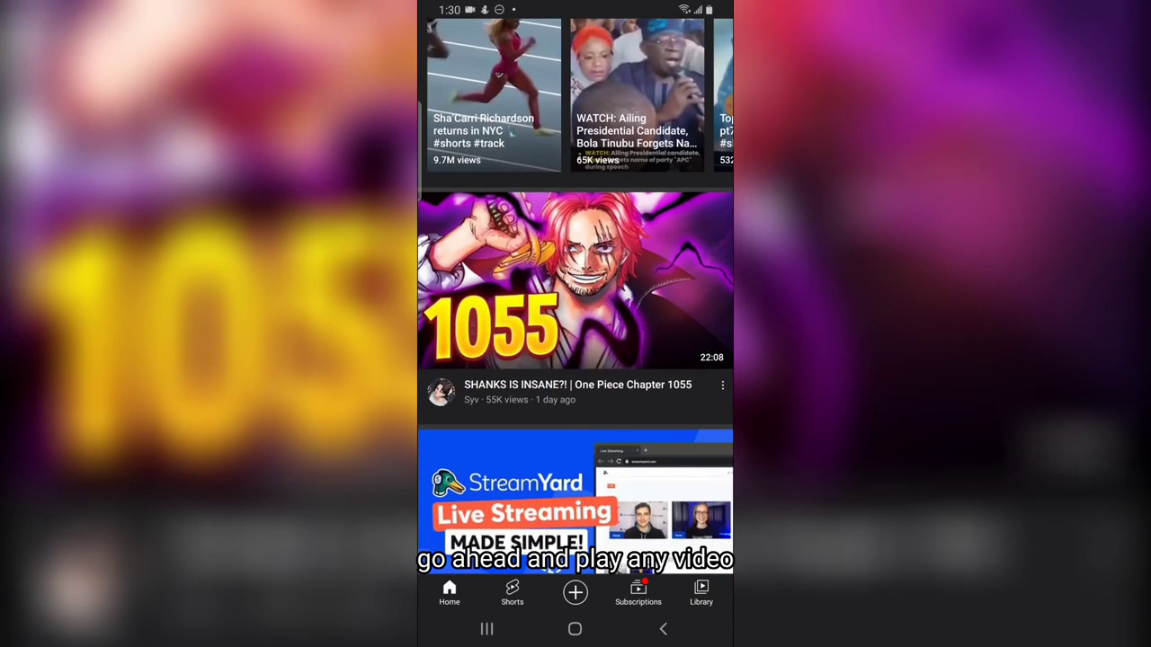
click(575, 281)
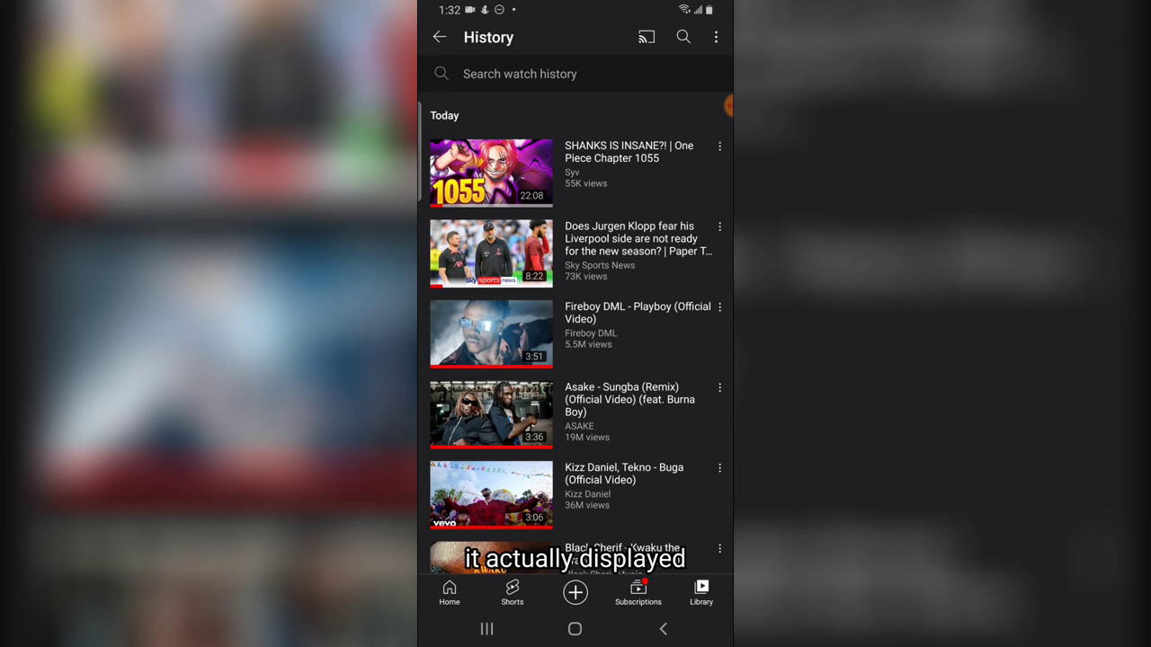
scroll(576, 342, up, 3)
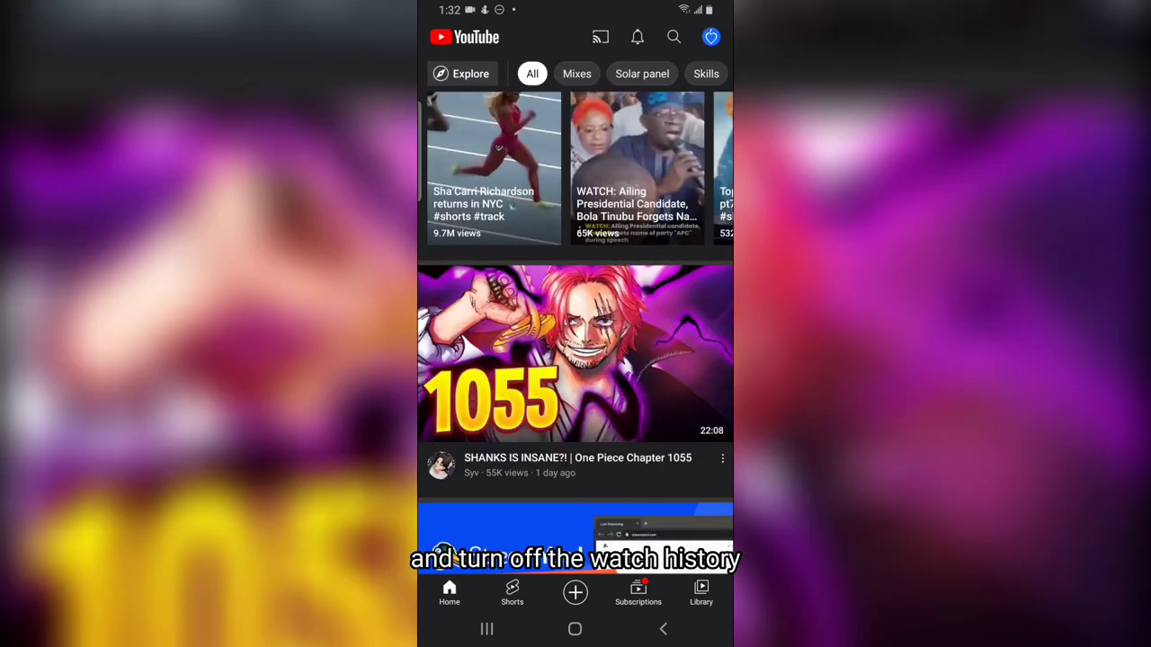
Step: Exit YouTube to the Android home screen with the Lagos weather widget
click(575, 629)
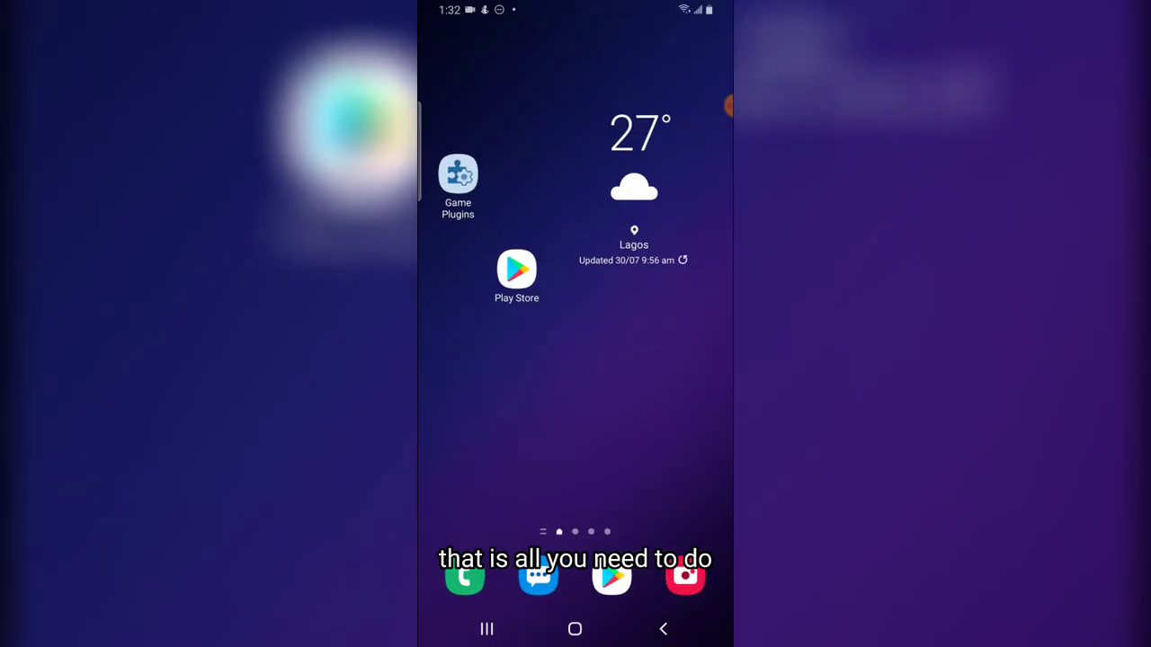